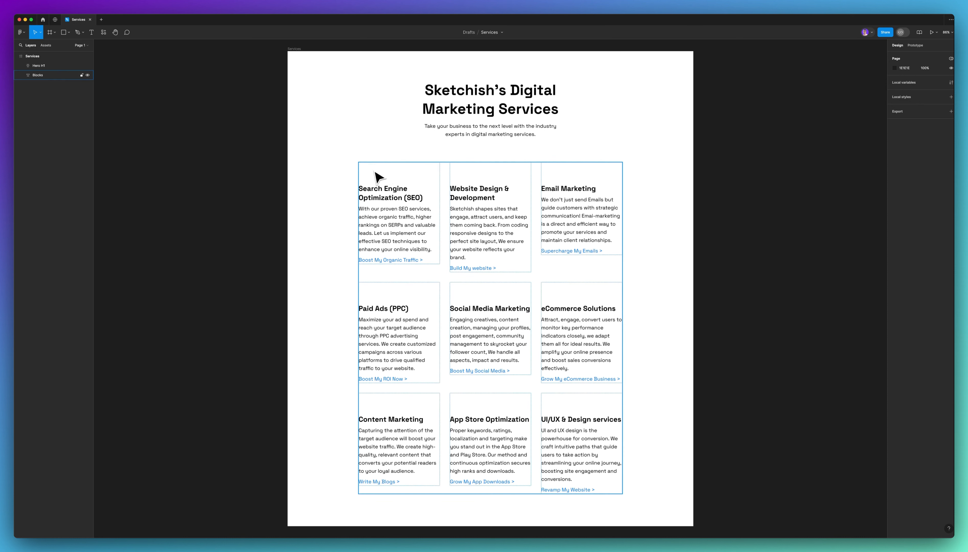
Step: Expand the Blocks layer, collapse all nine service blocks inside it, and select the SEO block
key("Escape")
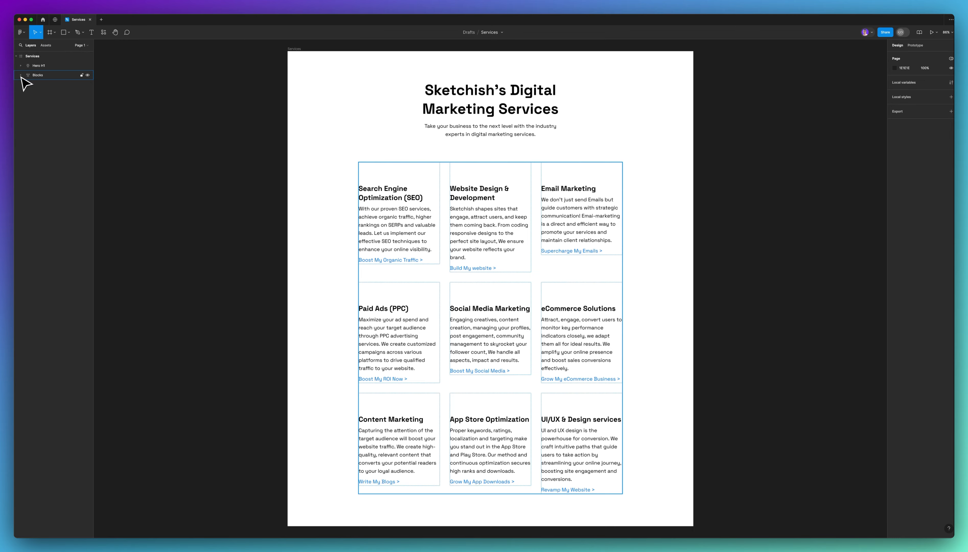
left_click(20, 75)
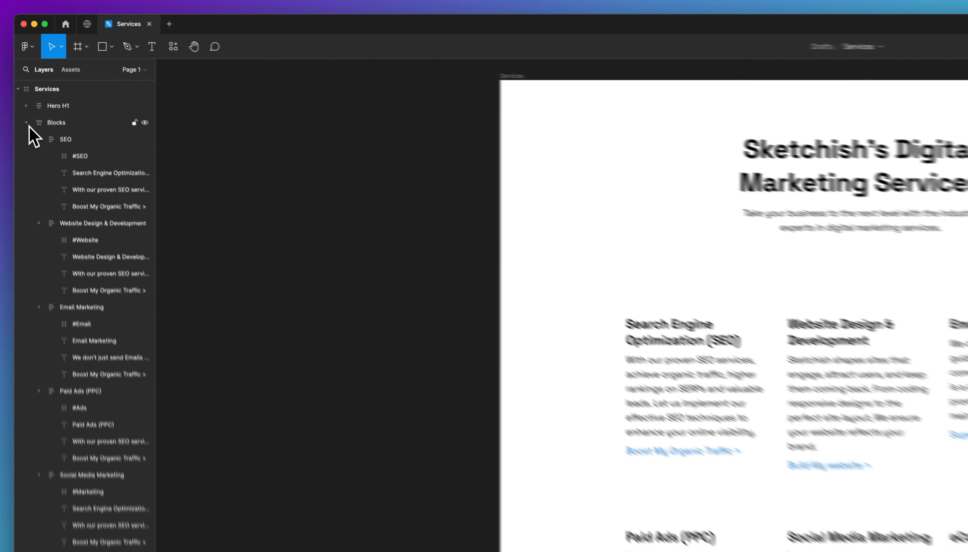
left_click(38, 139)
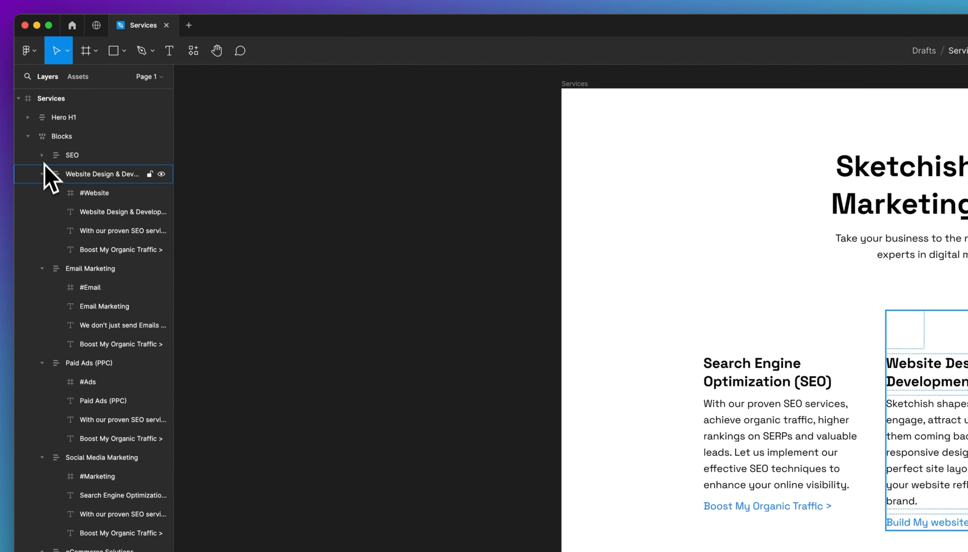
left_click(109, 157)
key("super+a")
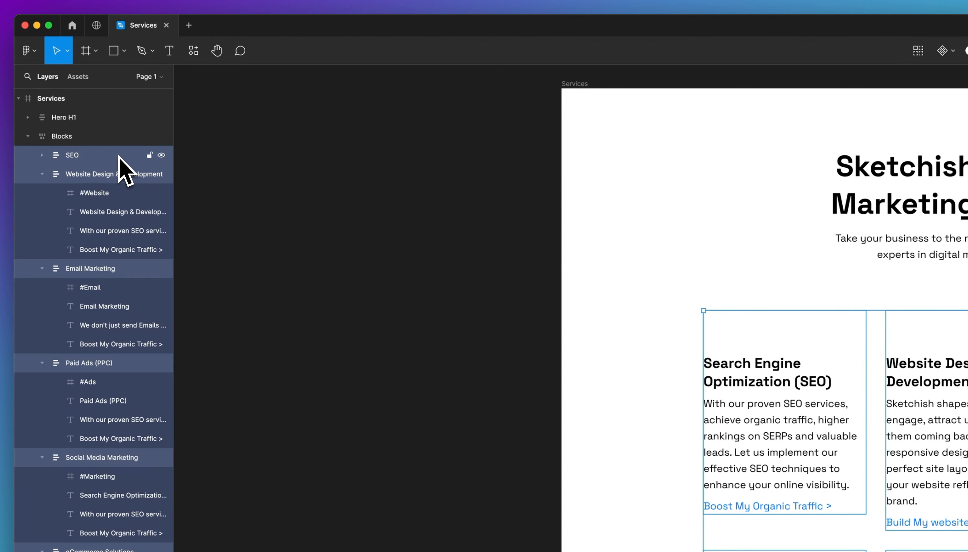
key("alt+l")
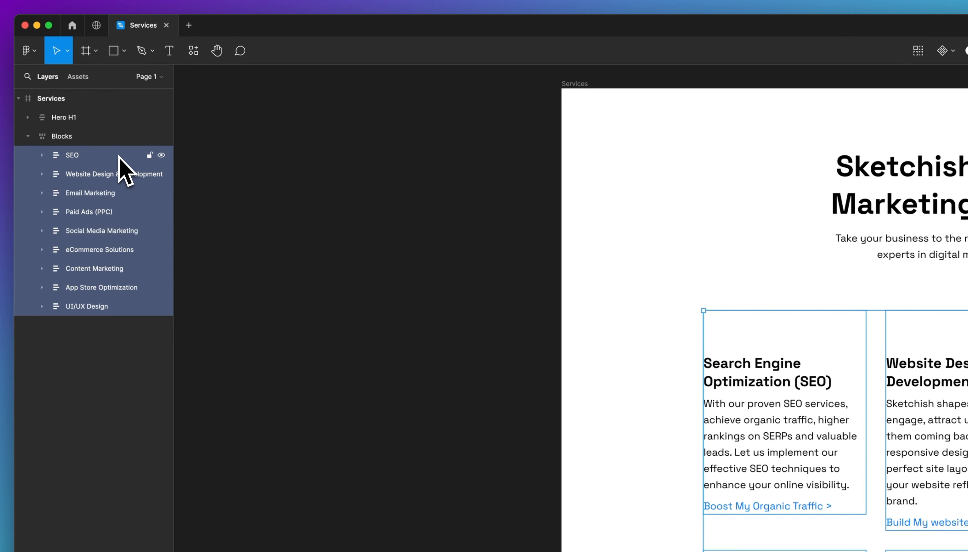
left_click(105, 174)
left_click(99, 157)
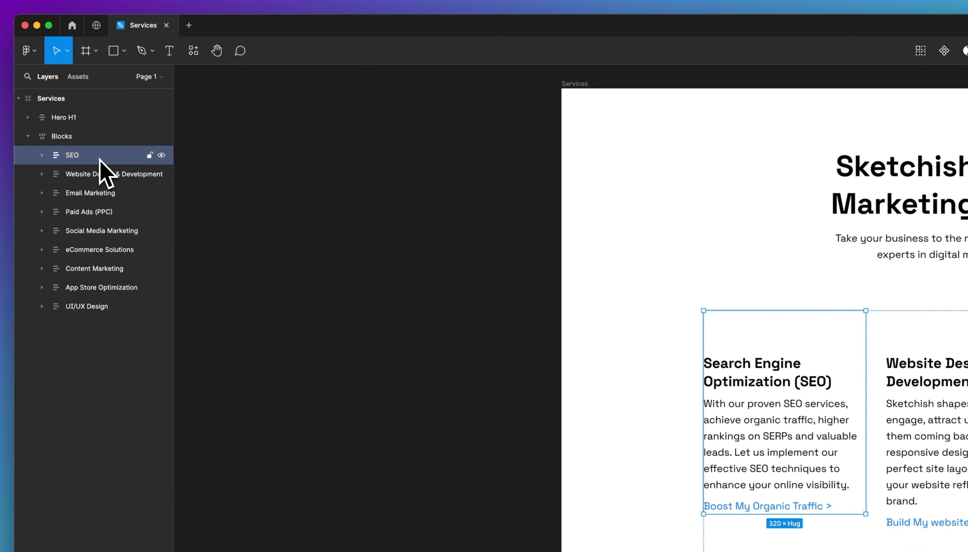
Step: Select the empty icon frames #SEO, #Website and #Email in the first row of service blocks
left_click(732, 334)
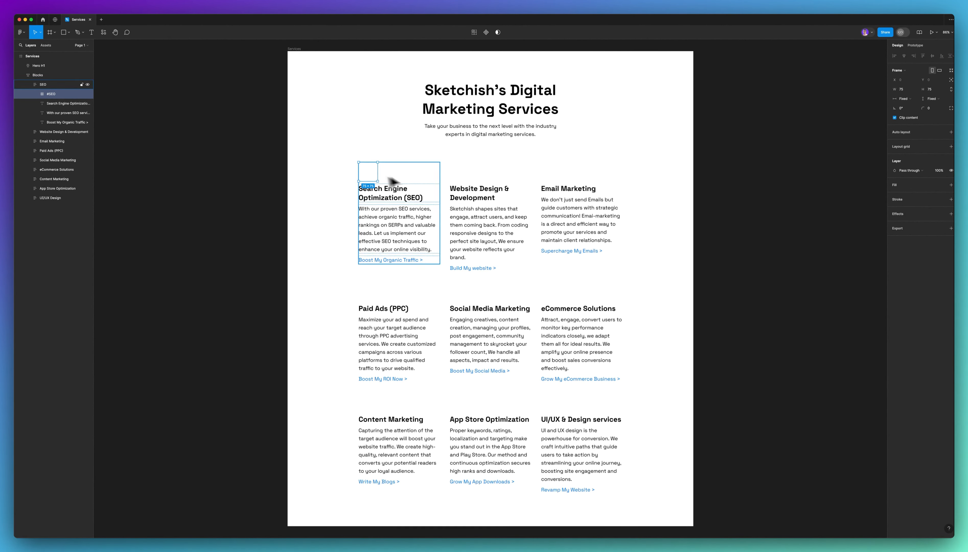
double_click(464, 176, "shift")
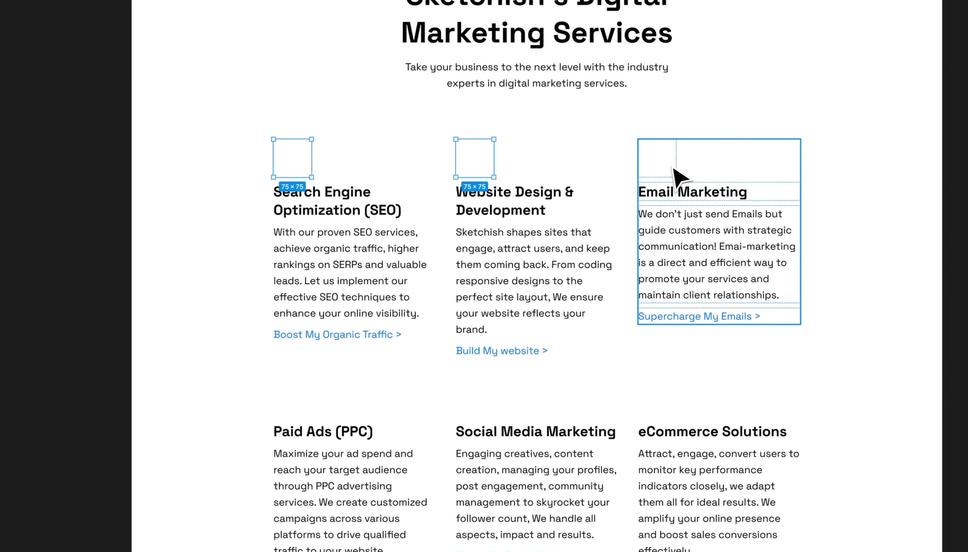
double_click(557, 177, "shift")
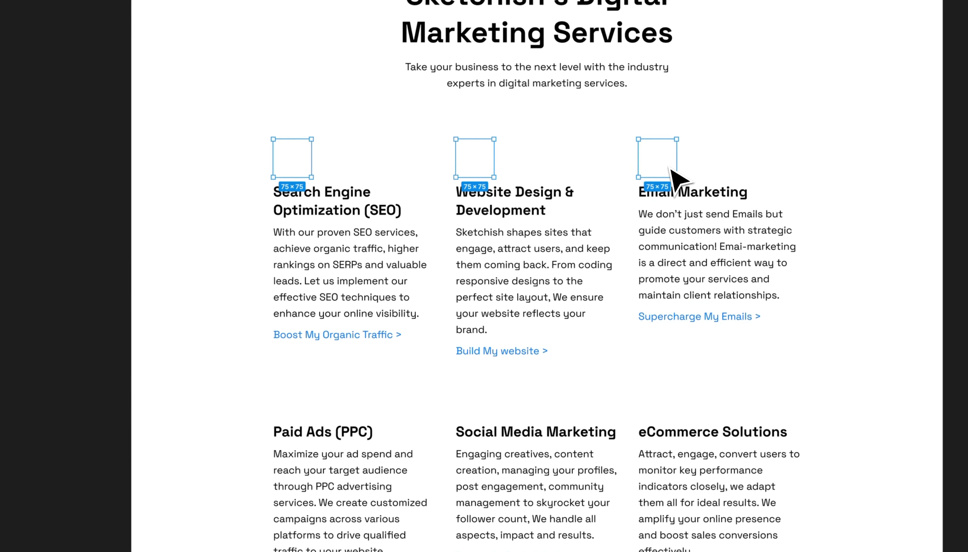
double_click(299, 396, "shift")
double_click(492, 414, "shift")
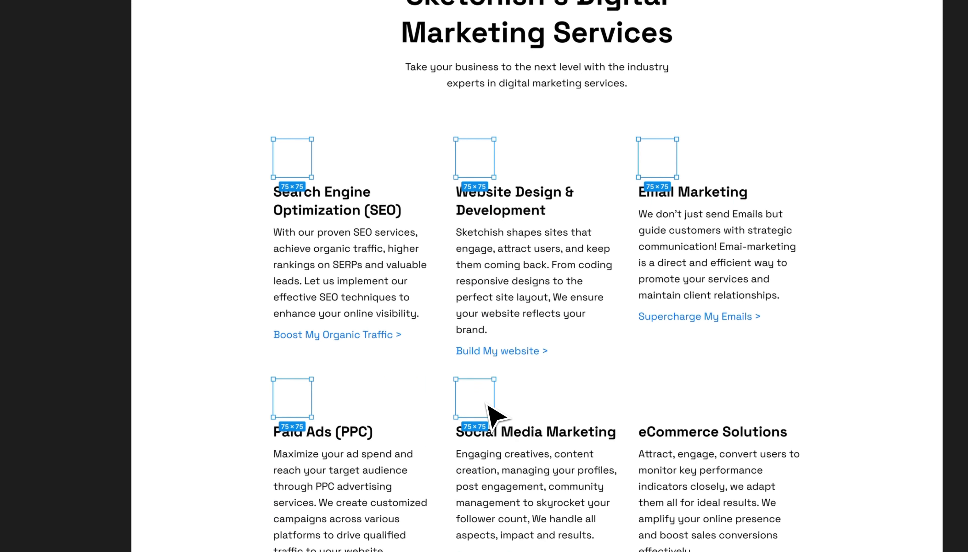
double_click(307, 402, "shift")
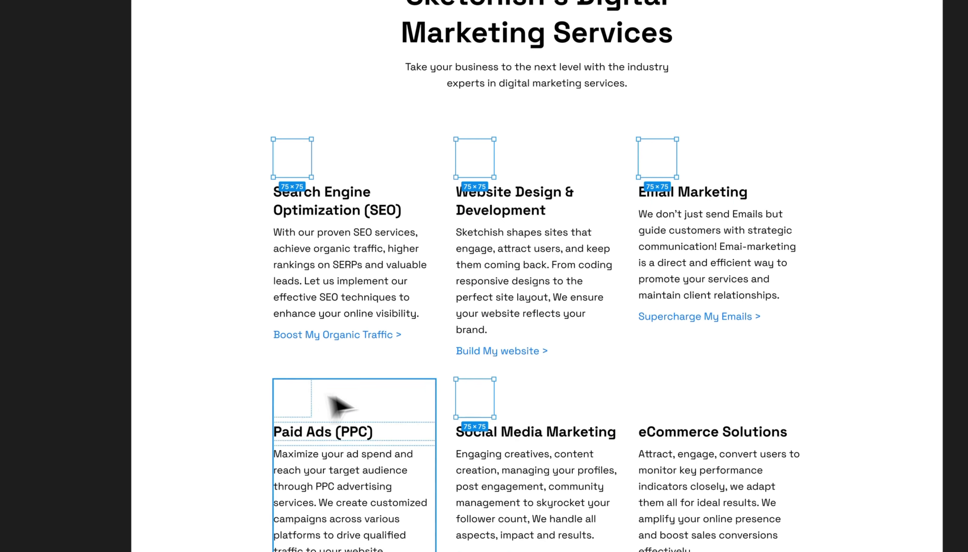
double_click(491, 402, "shift")
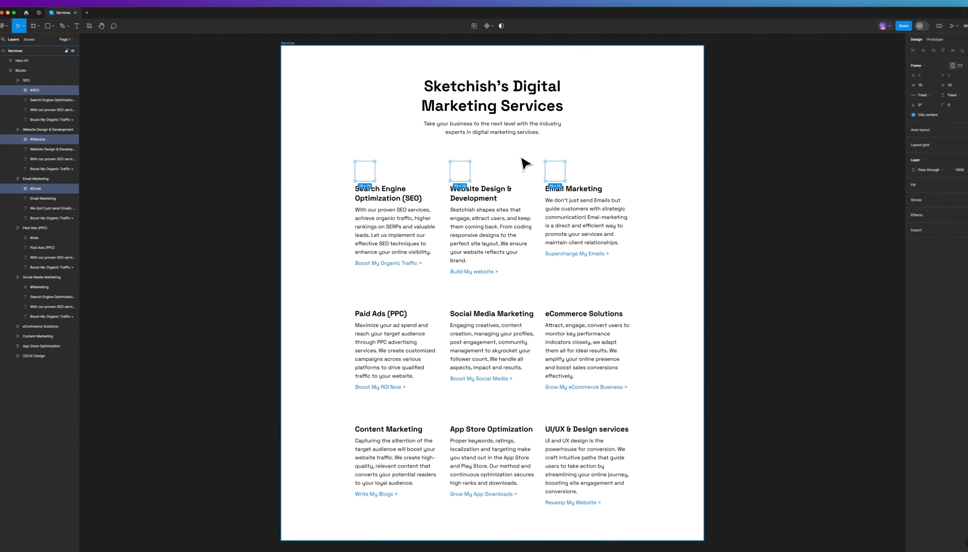
Step: Search for "openstr" and launch the Openstrokeicons plugin
key("super+slash")
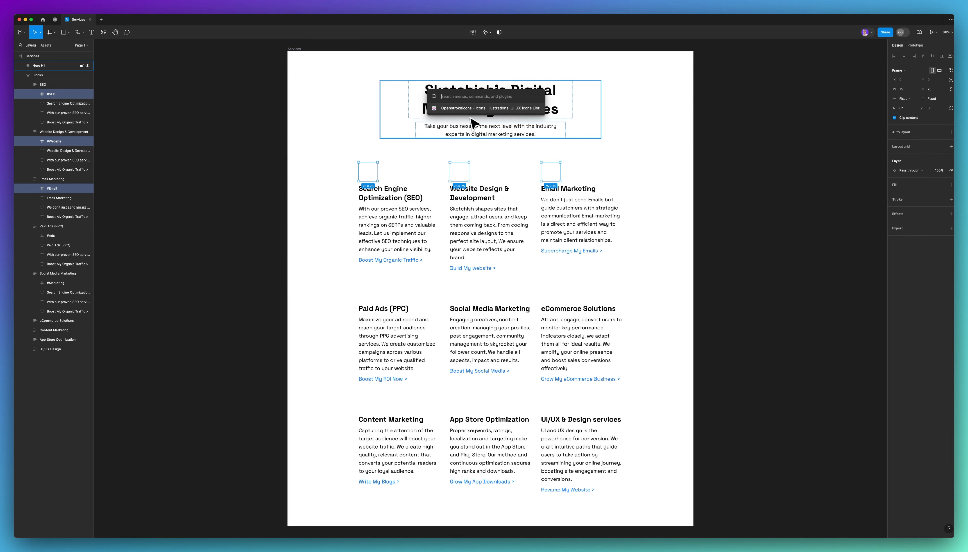
type("openstr")
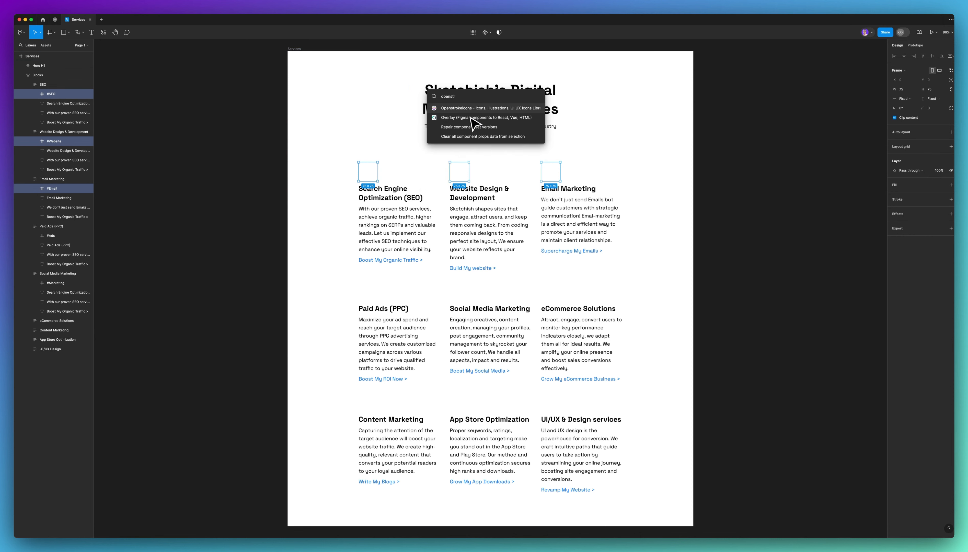
key("Return")
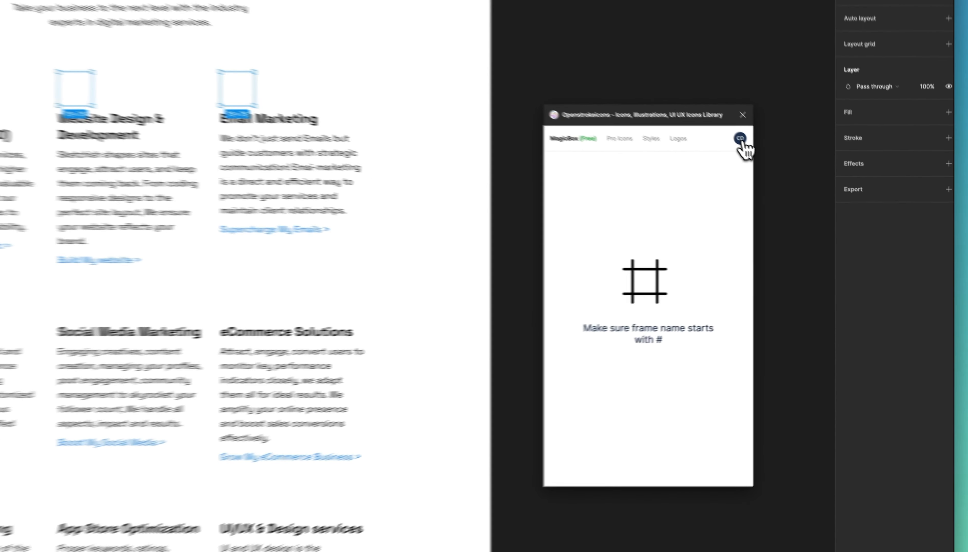
Step: Log out of the plugin account and open the plugin's own menu
left_click(833, 200)
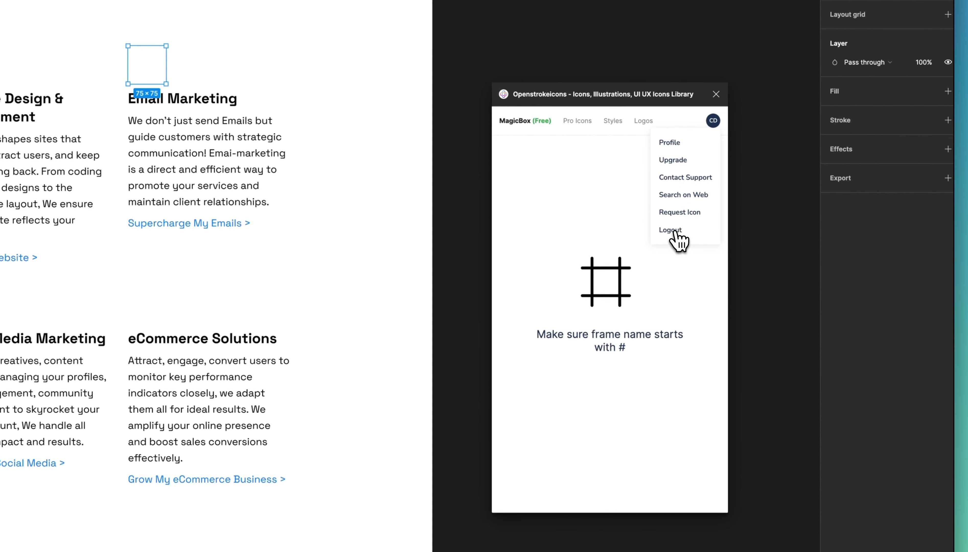
left_click(673, 230)
left_click(681, 148)
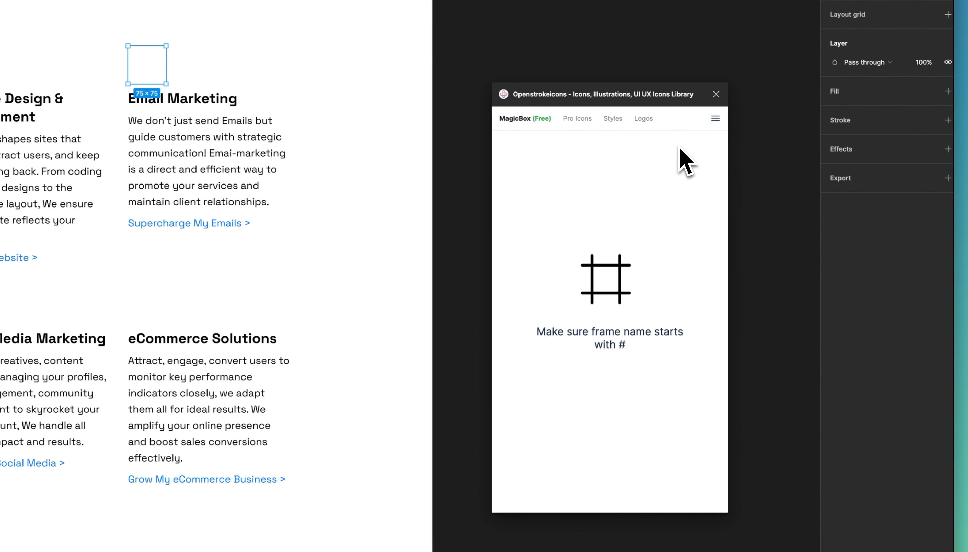
left_click(715, 118)
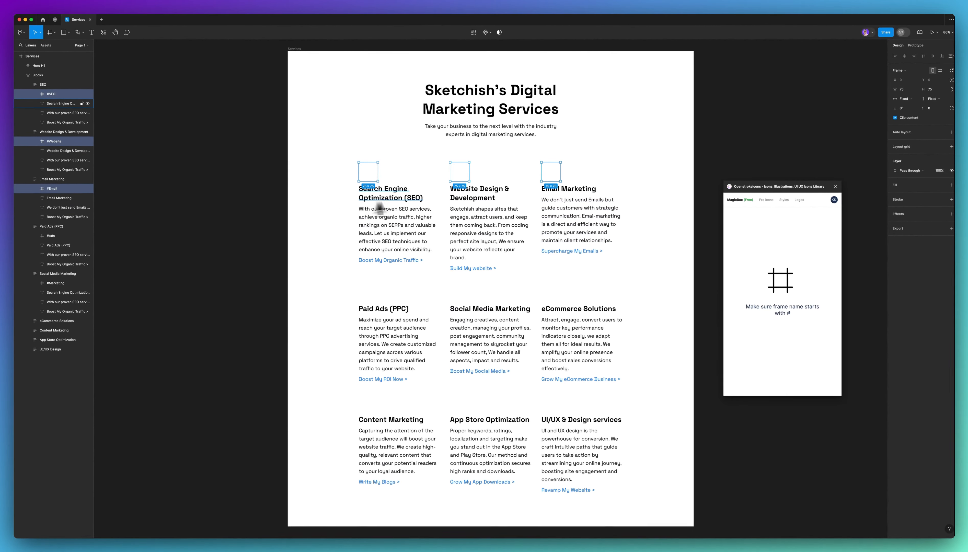
Step: Select the #SEO, #Website and #Email frames together and fill them with icons generated by MagicBox
scroll(439, 163, "up", 5)
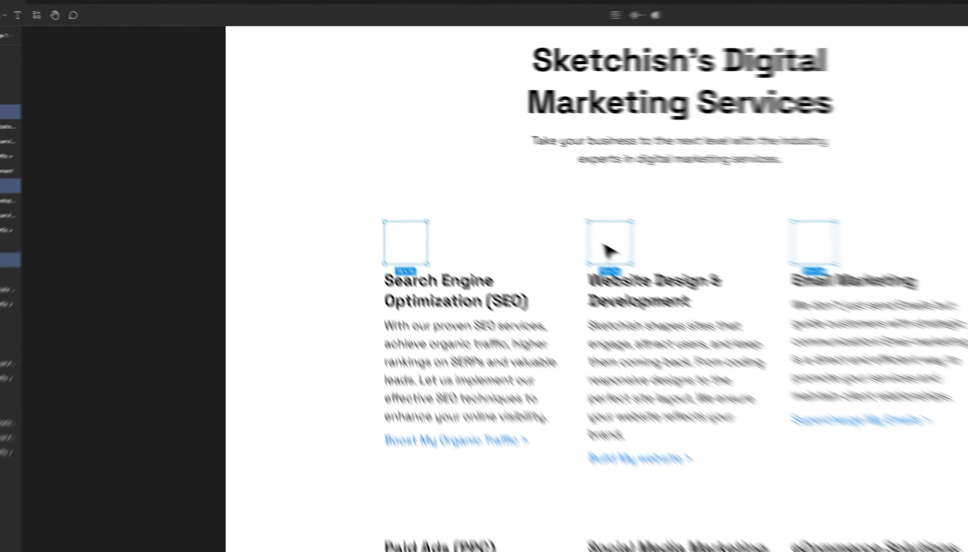
left_click(465, 180)
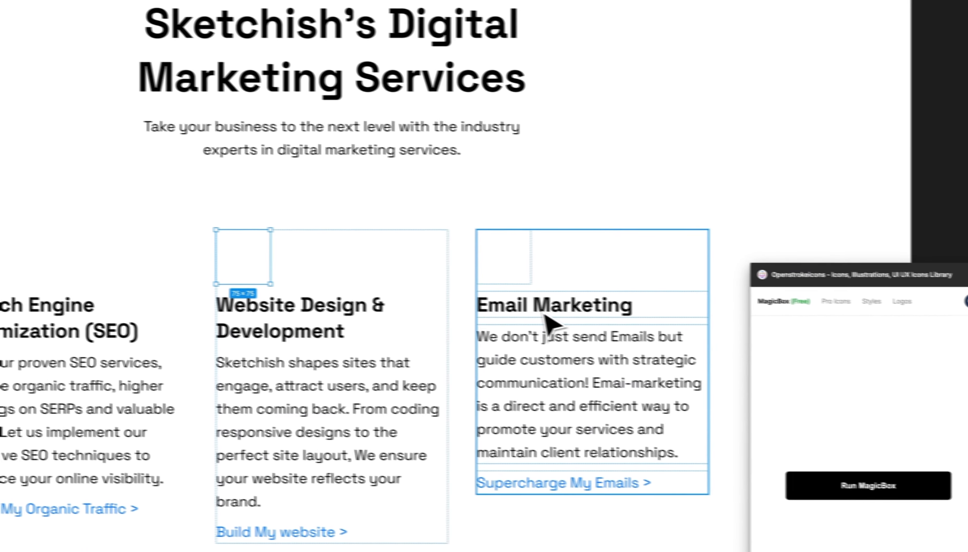
left_click(510, 261)
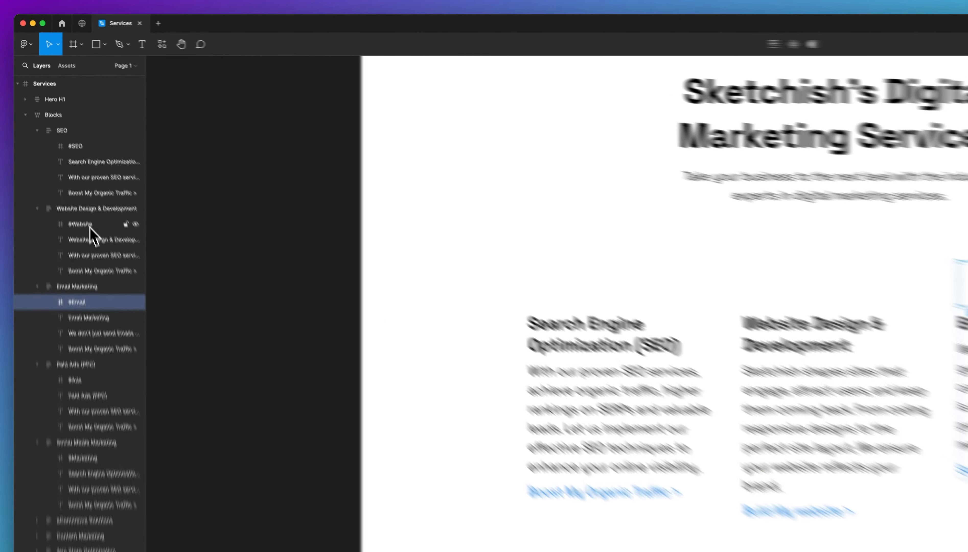
left_click(61, 144, "shift")
left_click(61, 96, "shift")
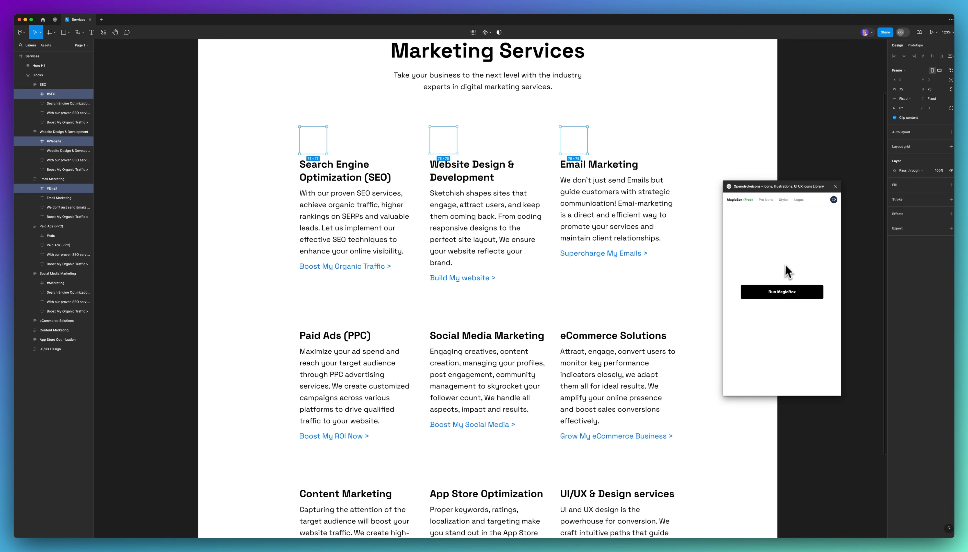
left_click(781, 294)
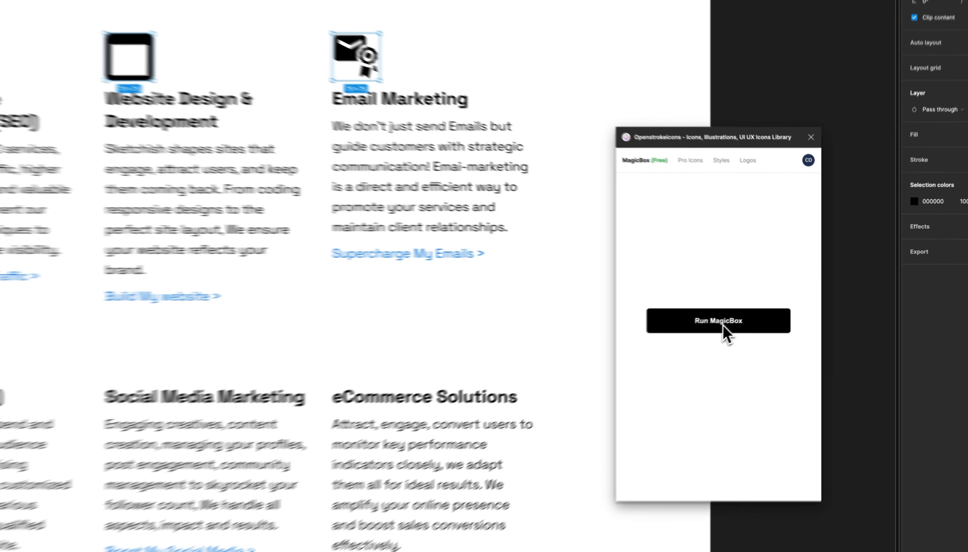
Step: Rerun MagicBox until the SEO frame has the magnifier icon and the Website frame has the www icon
left_click(785, 299)
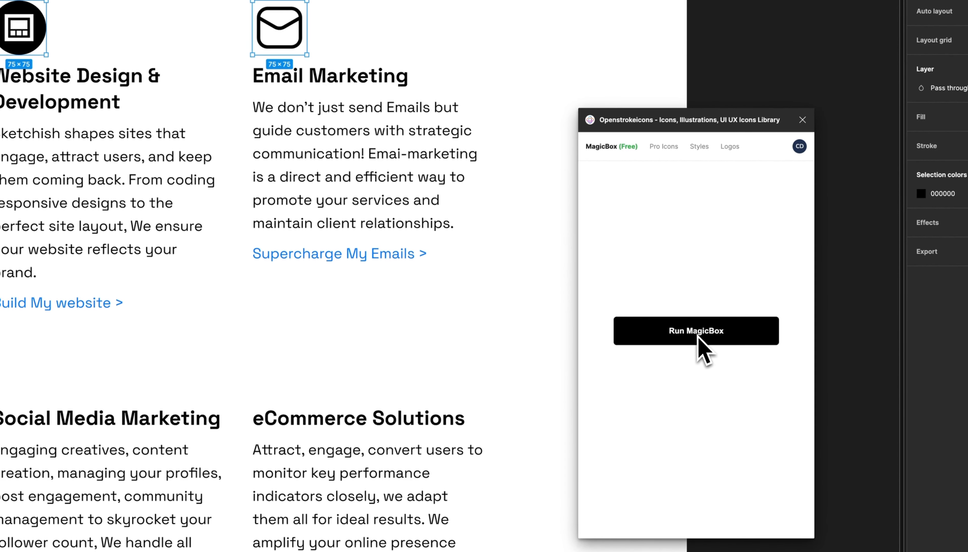
left_click(697, 336)
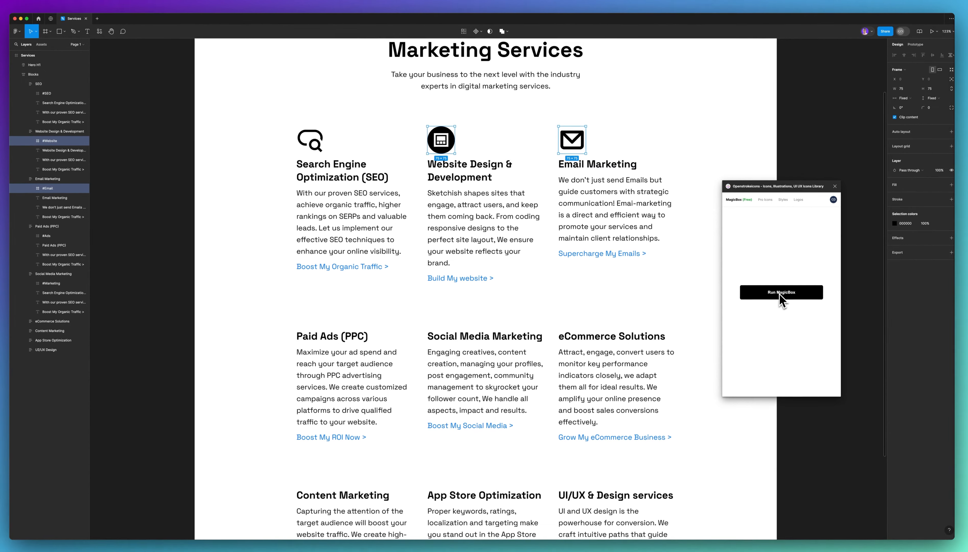
left_click(783, 295)
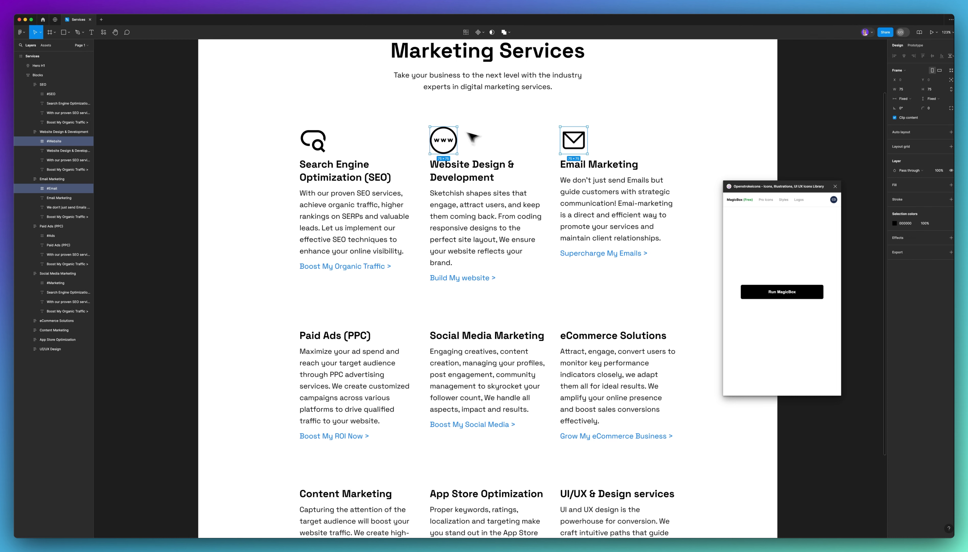
Step: Remove the #Website frame from the selection and rerun MagicBox twice on the #Email frame alone
left_click(450, 148, "shift")
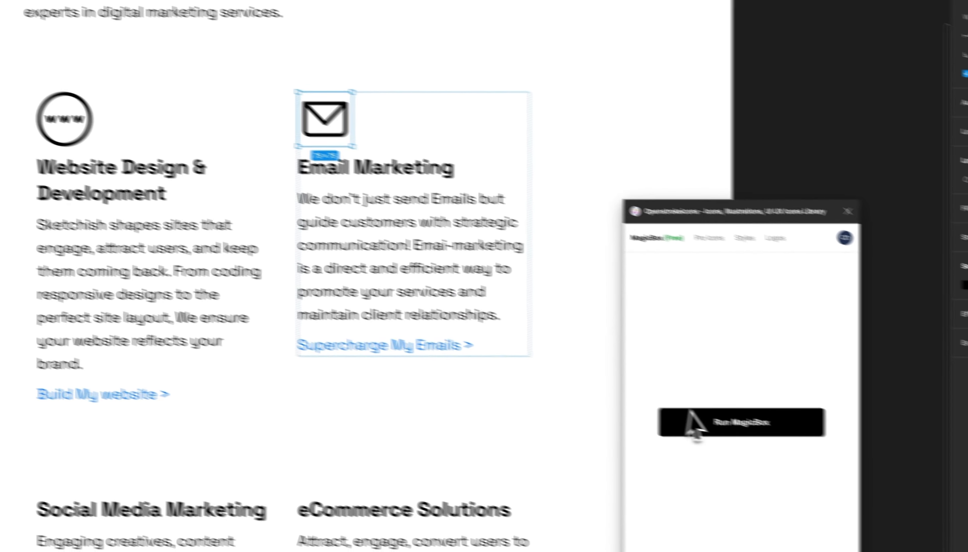
left_click(741, 423)
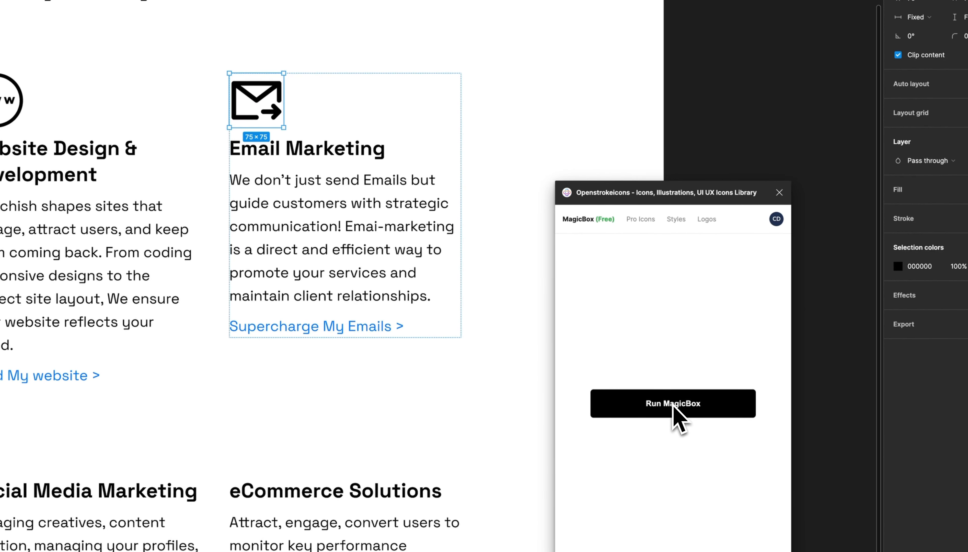
left_click(674, 406)
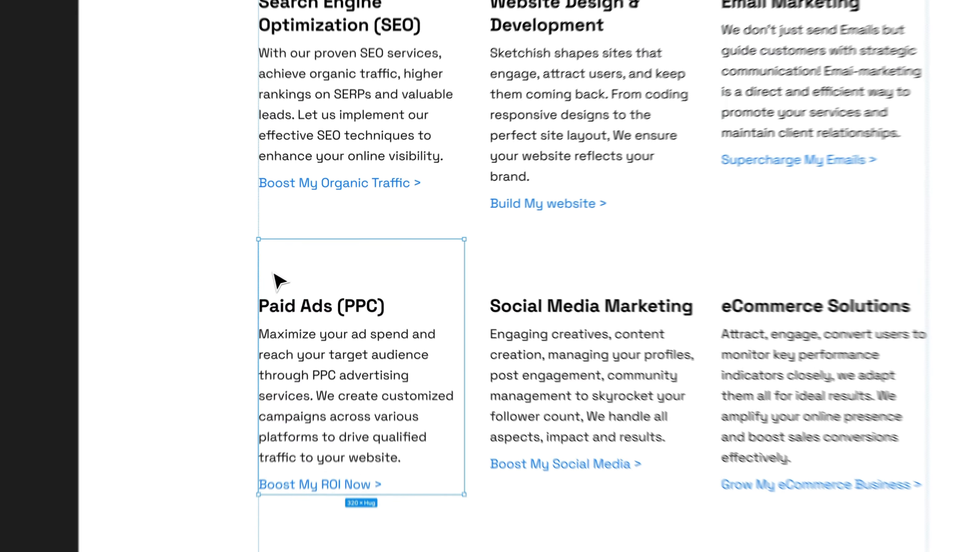
Step: Select the six empty icon frames from Paid Ads to UI/UX Design and fill them with icons using MagicBox
left_click(313, 257)
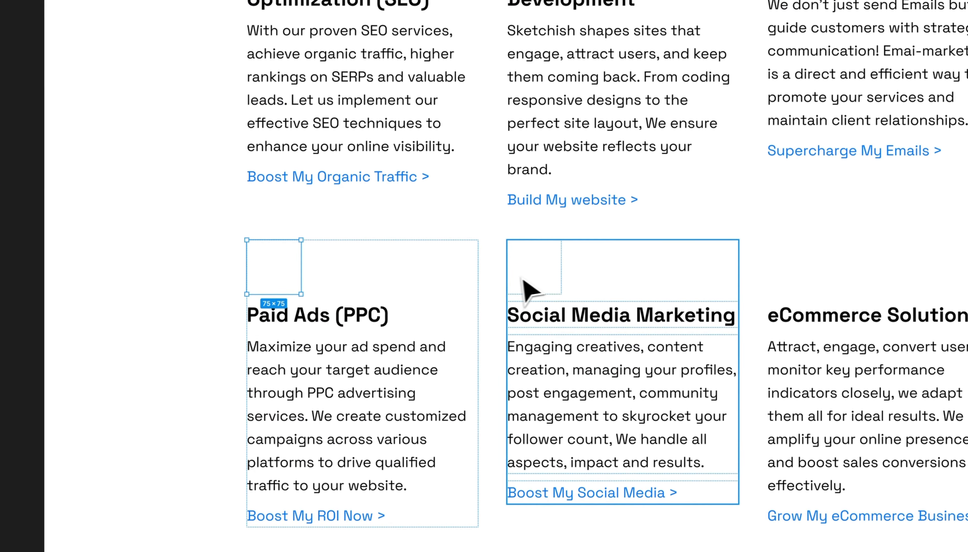
left_click(441, 259, "shift")
left_click(782, 274, "shift")
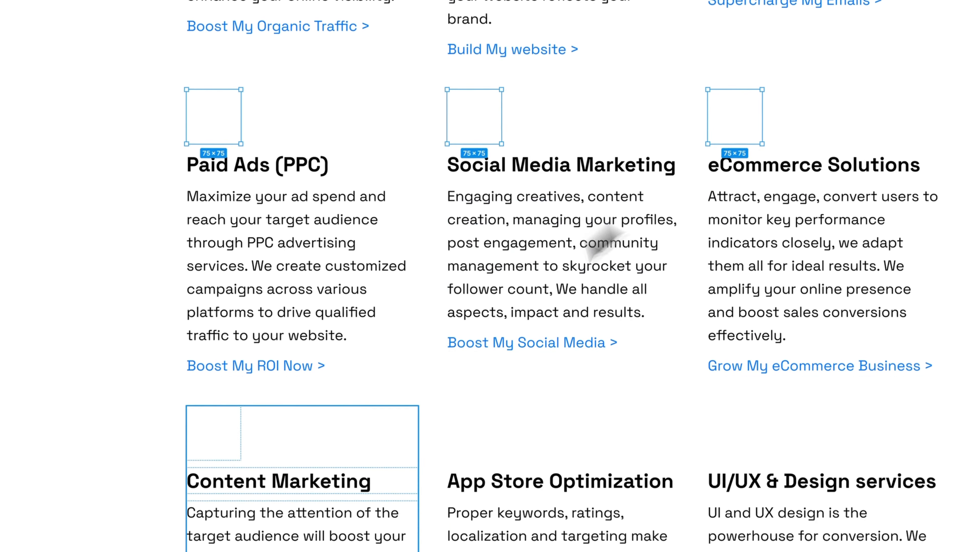
left_click(235, 393, "shift")
left_click(498, 379, "shift")
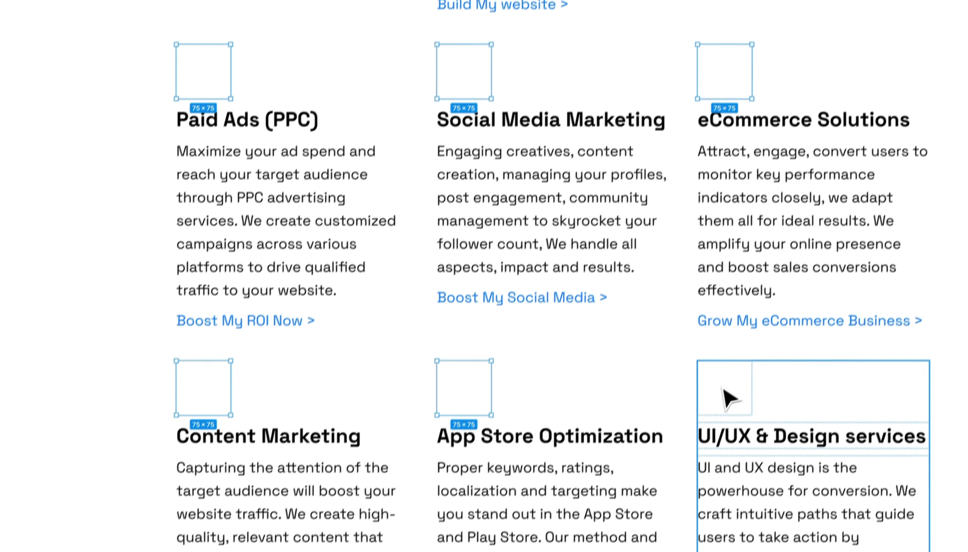
left_click(760, 279, "shift")
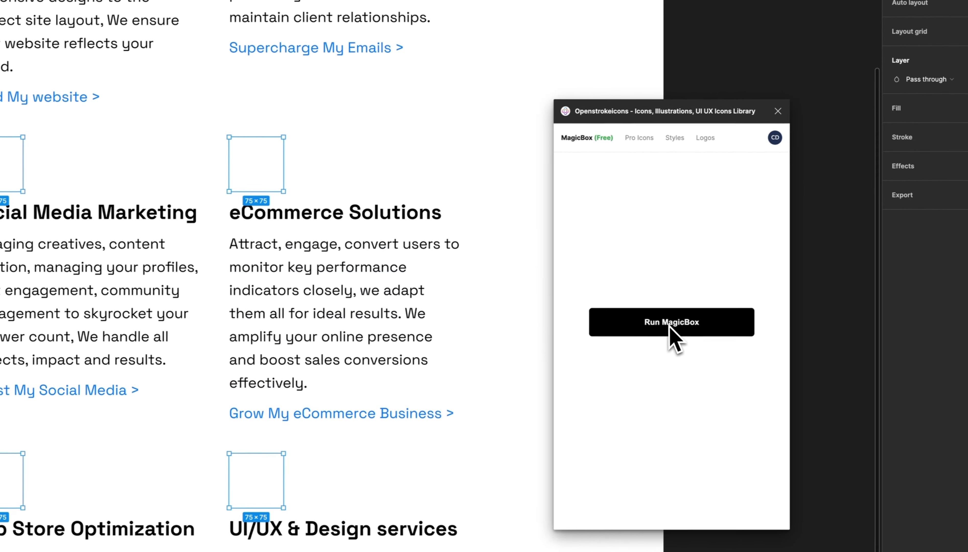
left_click(953, 306)
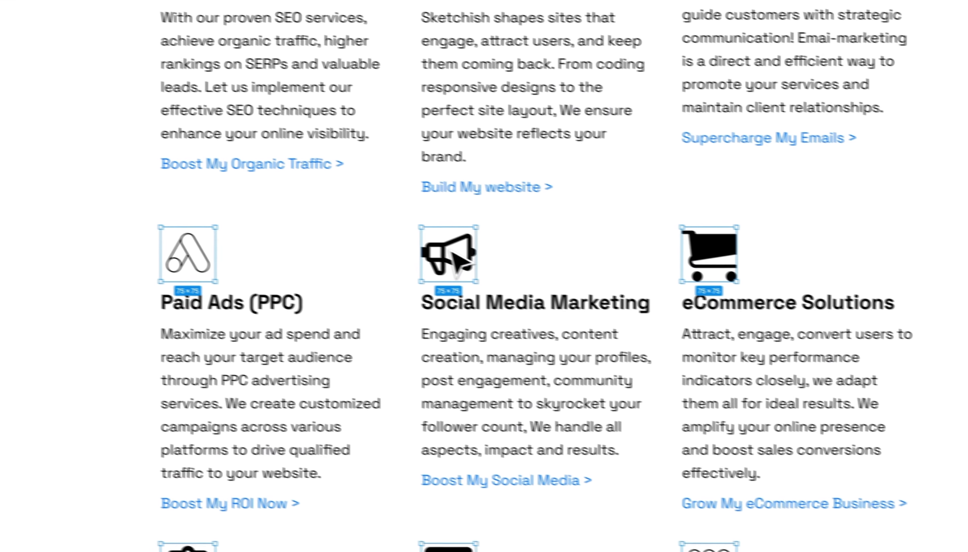
Step: Remove the Social Media Marketing and App Store Optimization icon frames from the selection and rerun MagicBox on the remaining ones
left_click(6, 163, "shift")
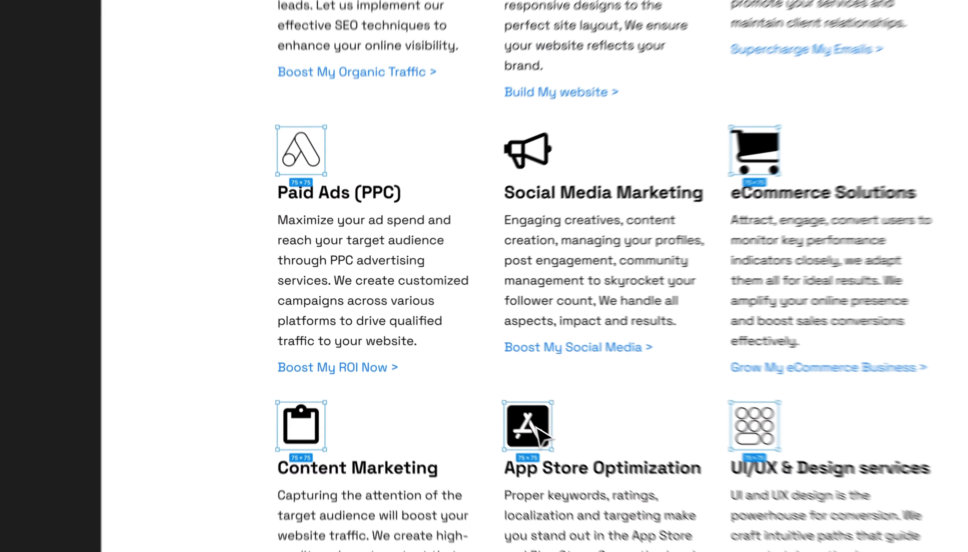
left_click(453, 375, "shift")
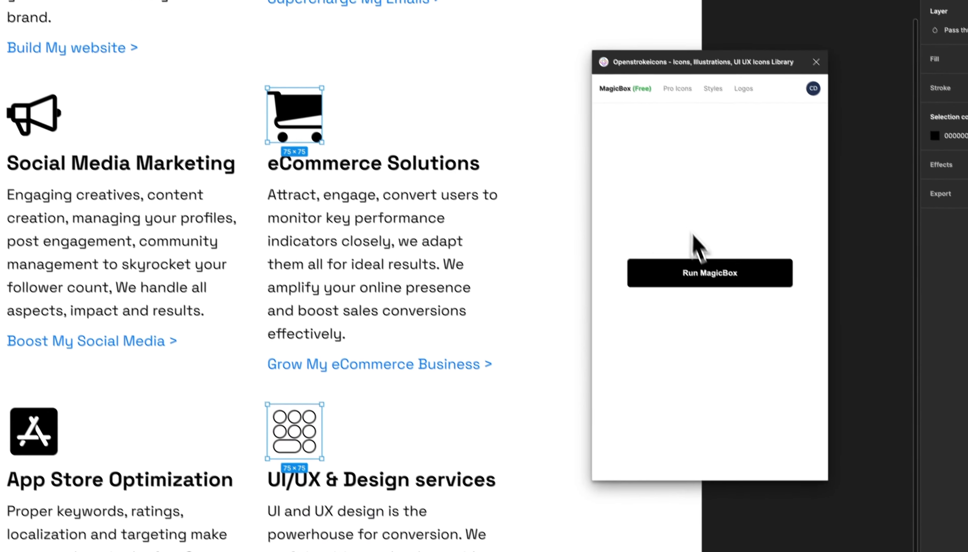
left_click(711, 274)
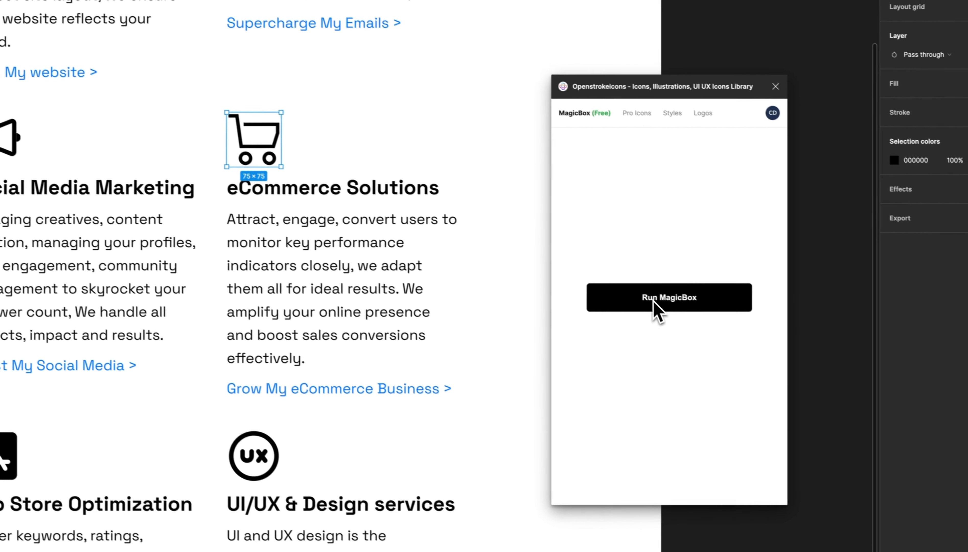
Step: Rerun MagicBox on the eCommerce Solutions icon frame alone until it has the outlined shopping bag icon, and clear the selection
left_click(653, 300)
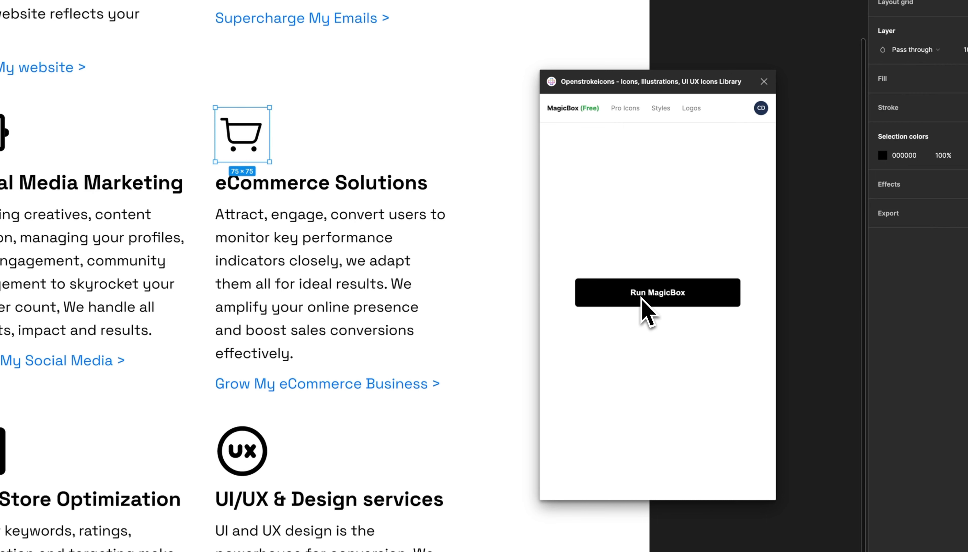
left_click(643, 302)
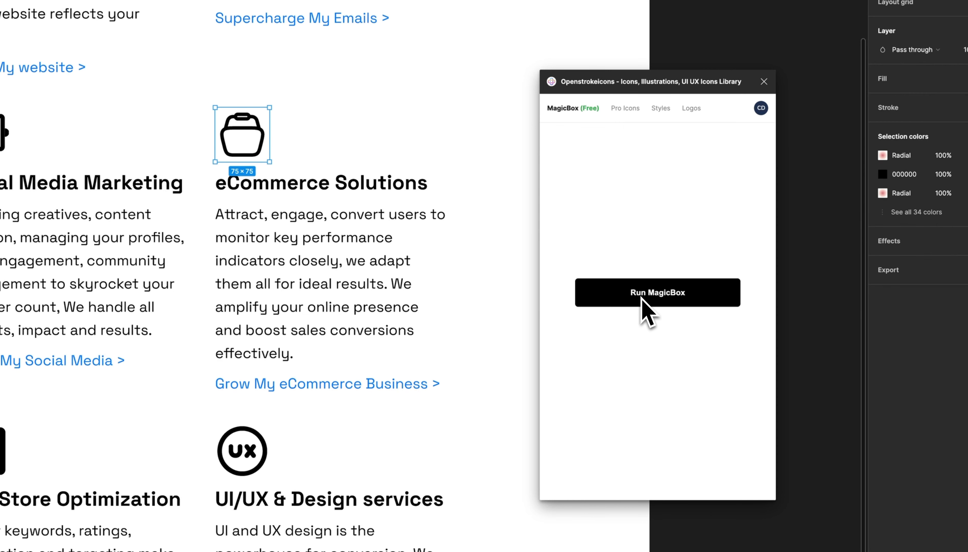
left_click(640, 296)
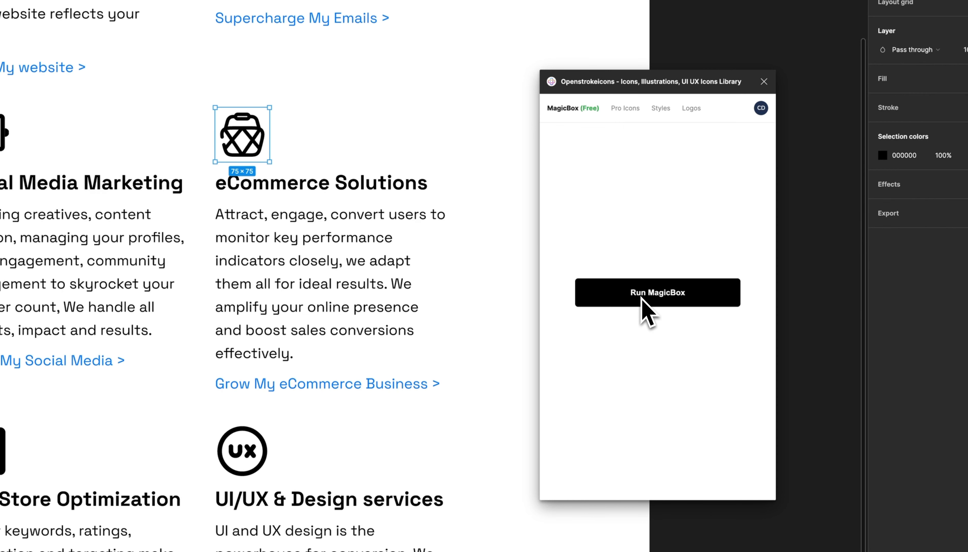
left_click(641, 300)
left_click(641, 299)
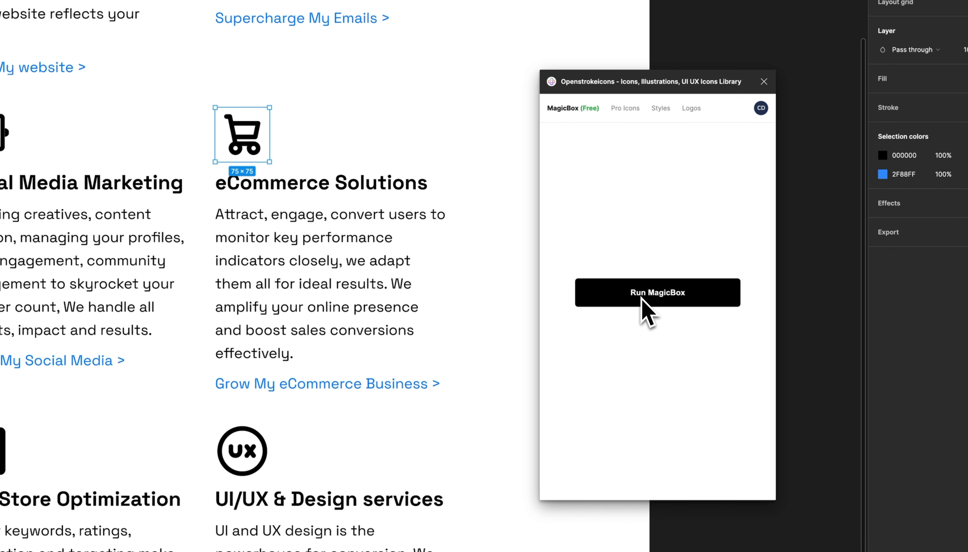
left_click(642, 298)
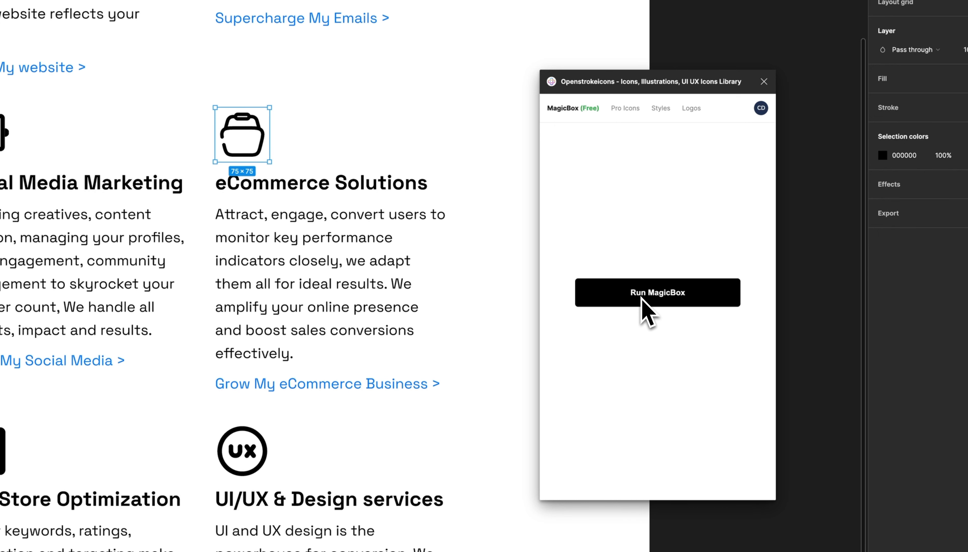
left_click(645, 308)
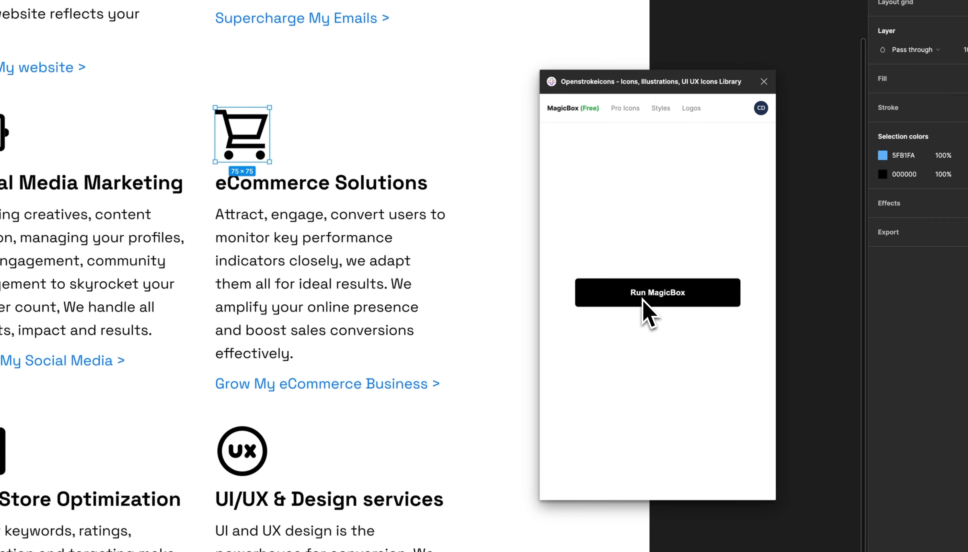
left_click(646, 308)
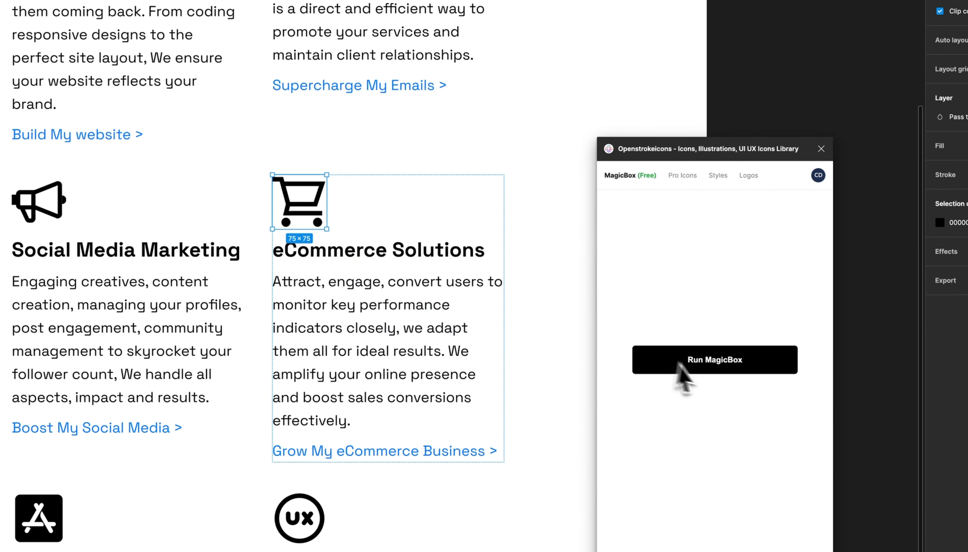
left_click(717, 364)
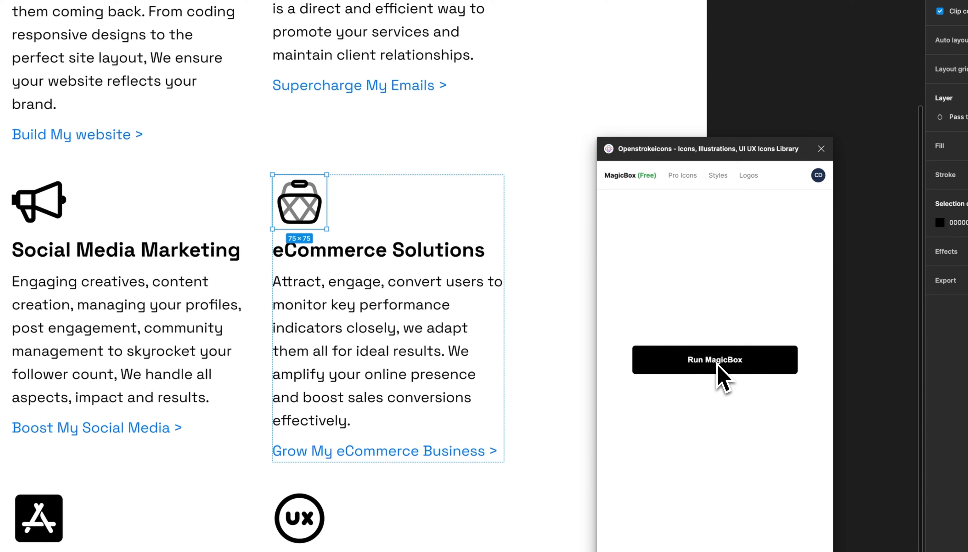
left_click(717, 363)
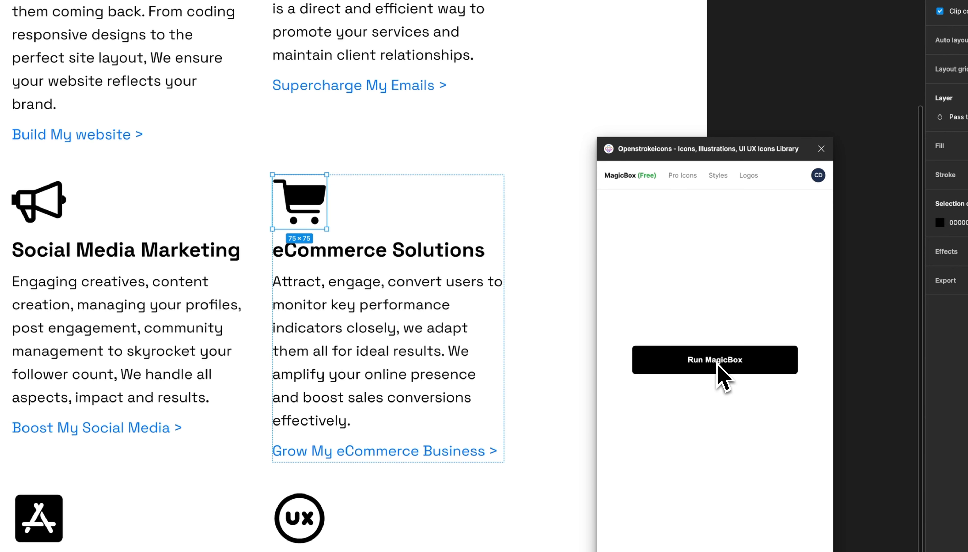
left_click(717, 362)
left_click(717, 363)
left_click(717, 362)
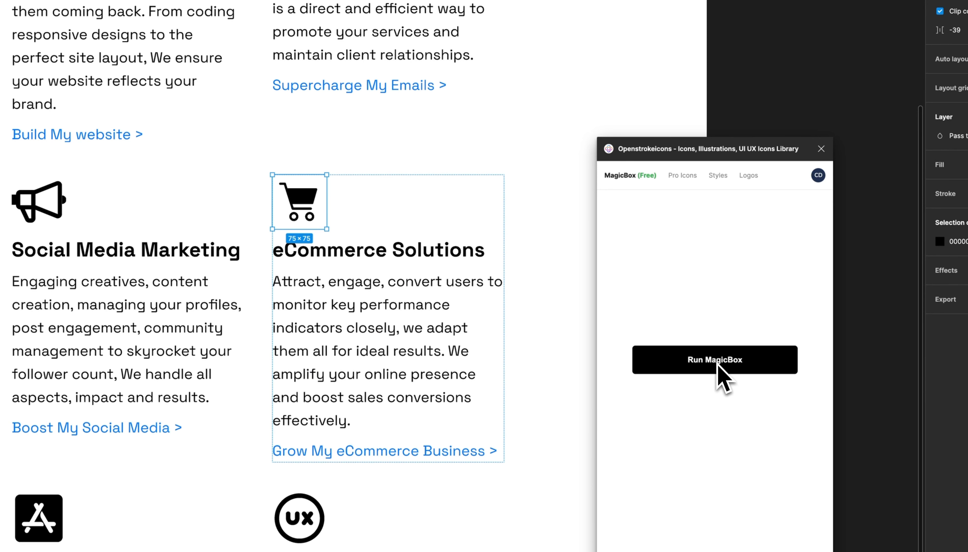
left_click(717, 362)
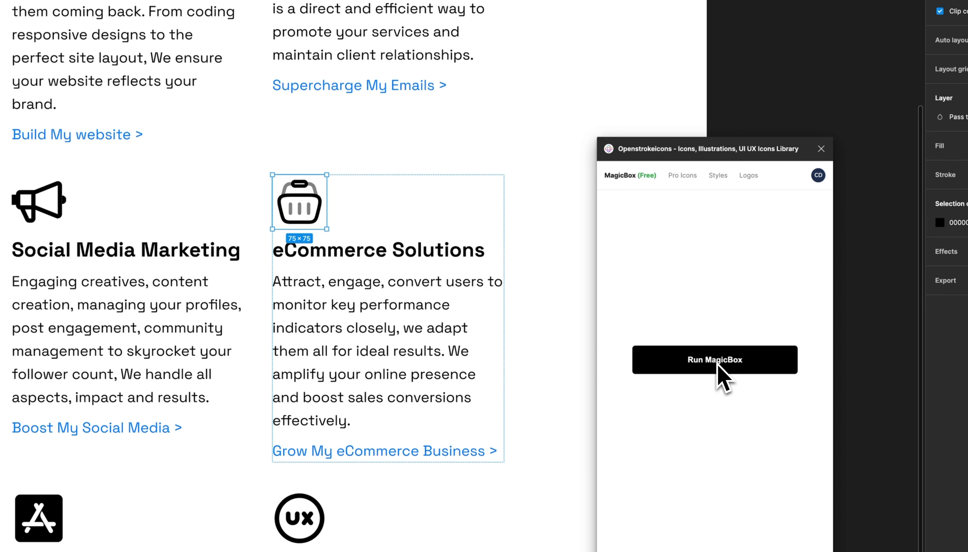
left_click(717, 363)
left_click(717, 363)
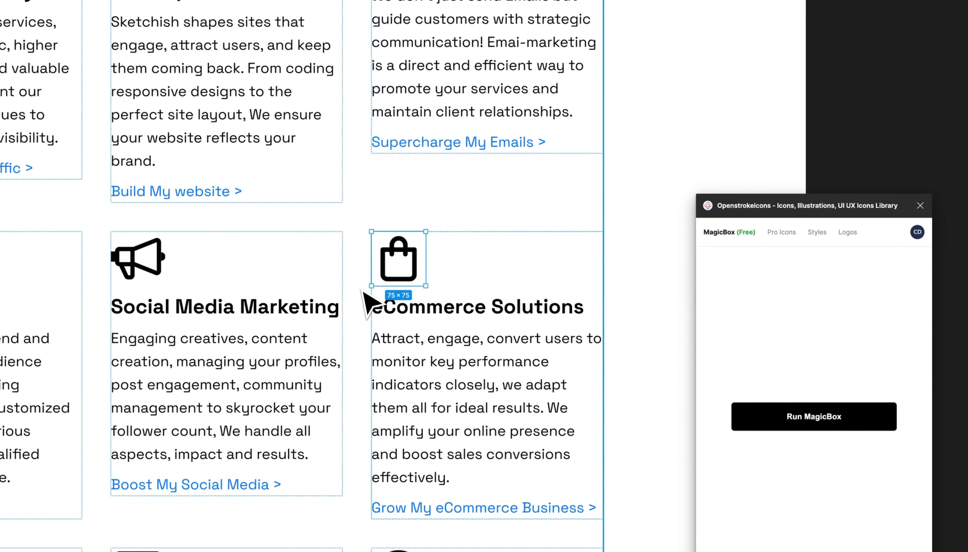
scroll(367, 303, "down", 2)
left_click(621, 302)
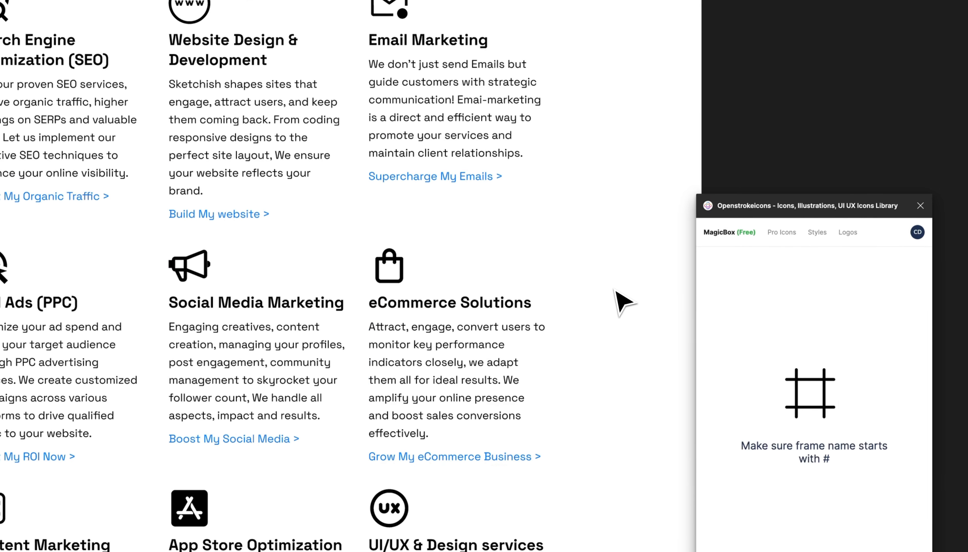